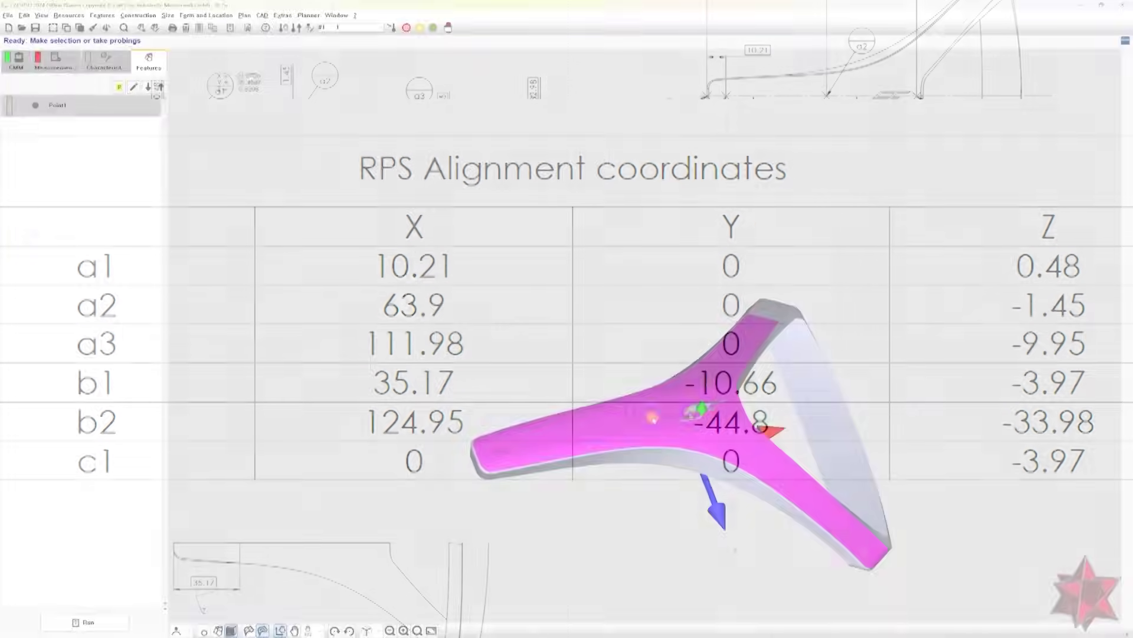
left_click(775, 470)
left_click(842, 522)
middle_click_drag(842, 522, 856, 472)
scroll(912, 444, "up", 3)
left_click(914, 445)
middle_click_drag(914, 444, 835, 329)
scroll(895, 498, "up", 3)
left_click(896, 499)
left_click(895, 561)
left_click(577, 473)
left_click(834, 329)
left_click(599, 350)
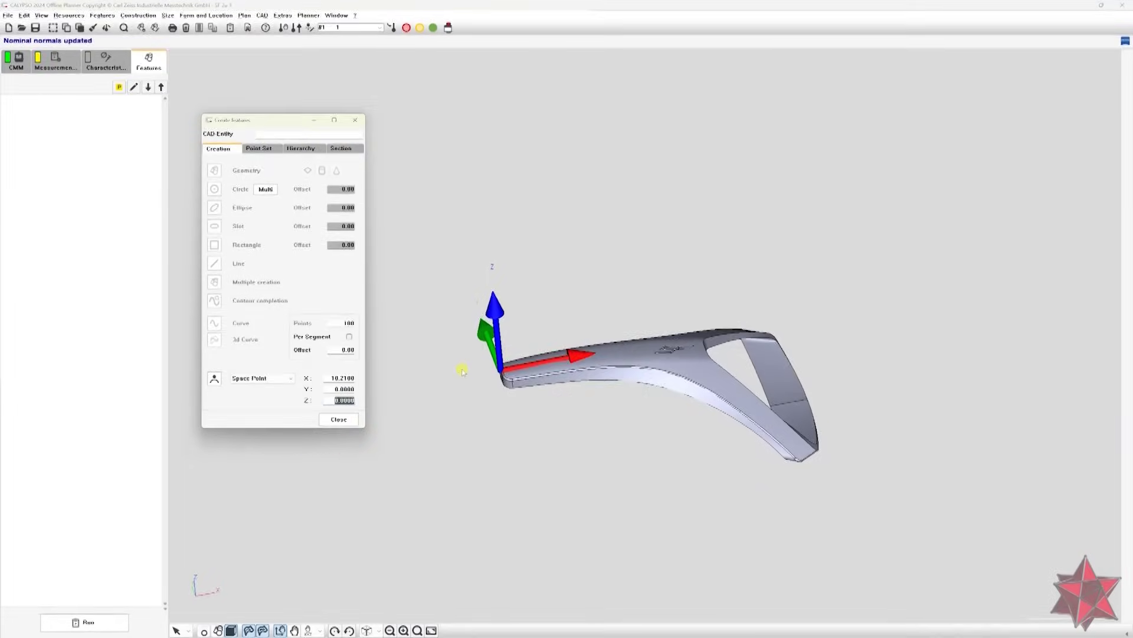
- Create a space point on the CAD model at X 63.9, Y 0, Z -1.45
left_click(84, 105)
double_click(343, 378)
type("63.9")
key("Tab")
key("Tab")
type("-1.45")
left_click(214, 378)
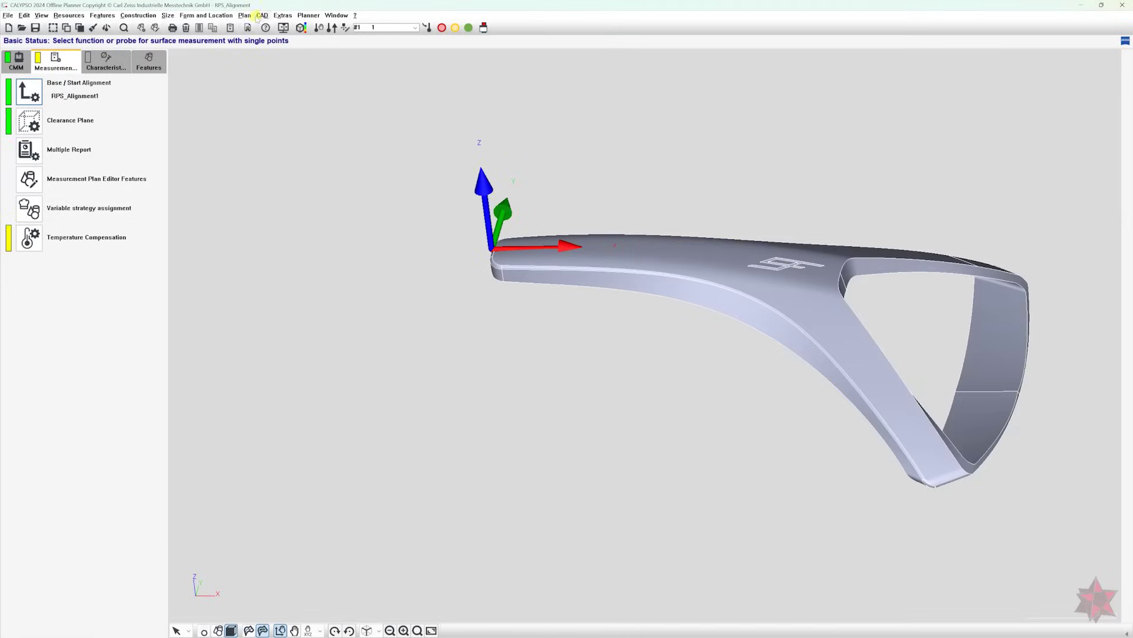
- Open the CAD feature creation dialog and consult the RPS alignment coordinates table in RPS.pdf
left_click(260, 16)
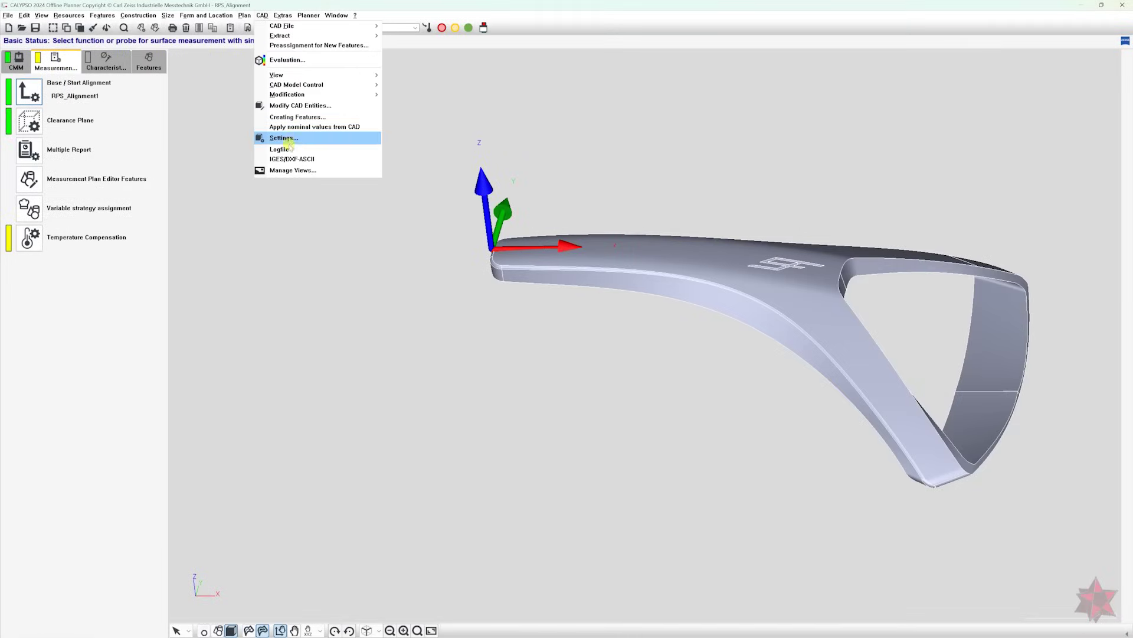
left_click(294, 115)
left_click_drag(86, 59, 346, 141)
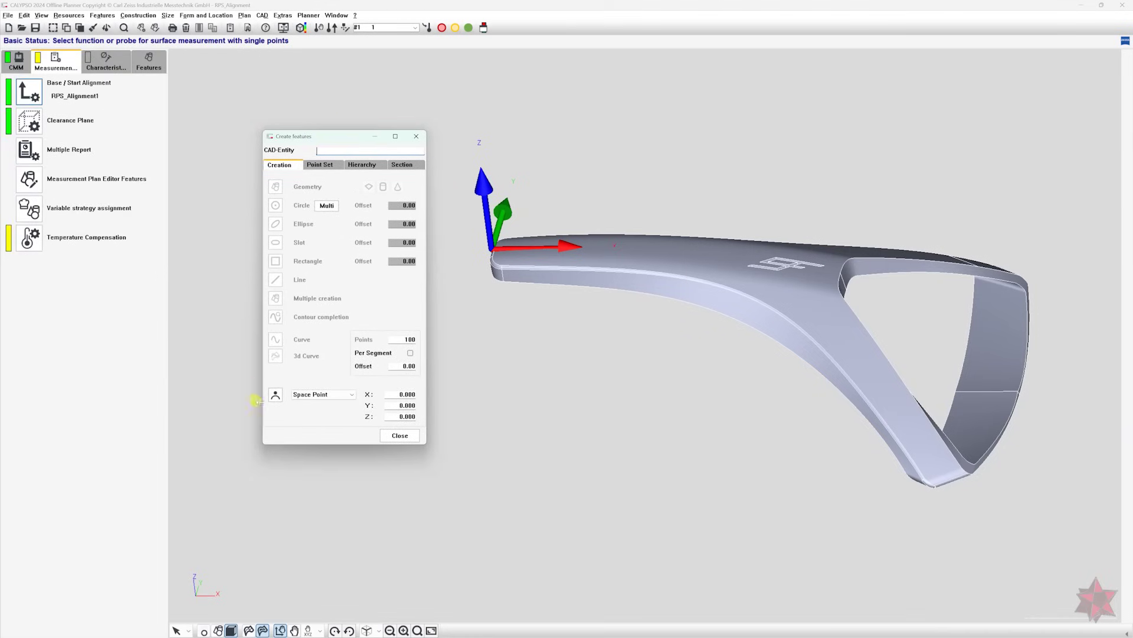
key("alt+Tab")
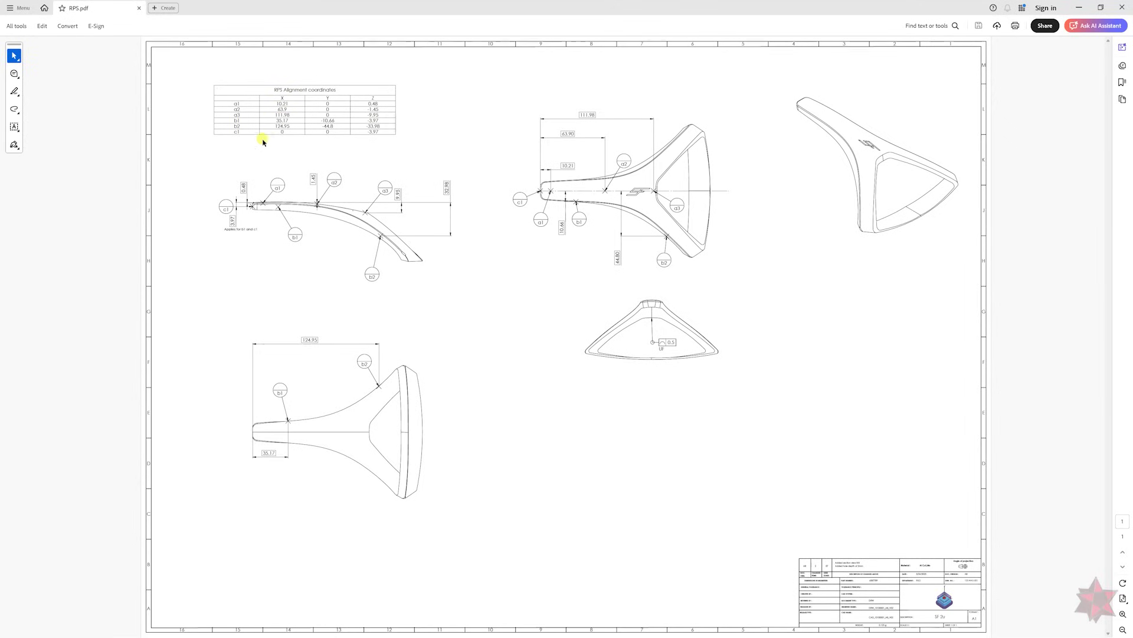
key("alt+Tab")
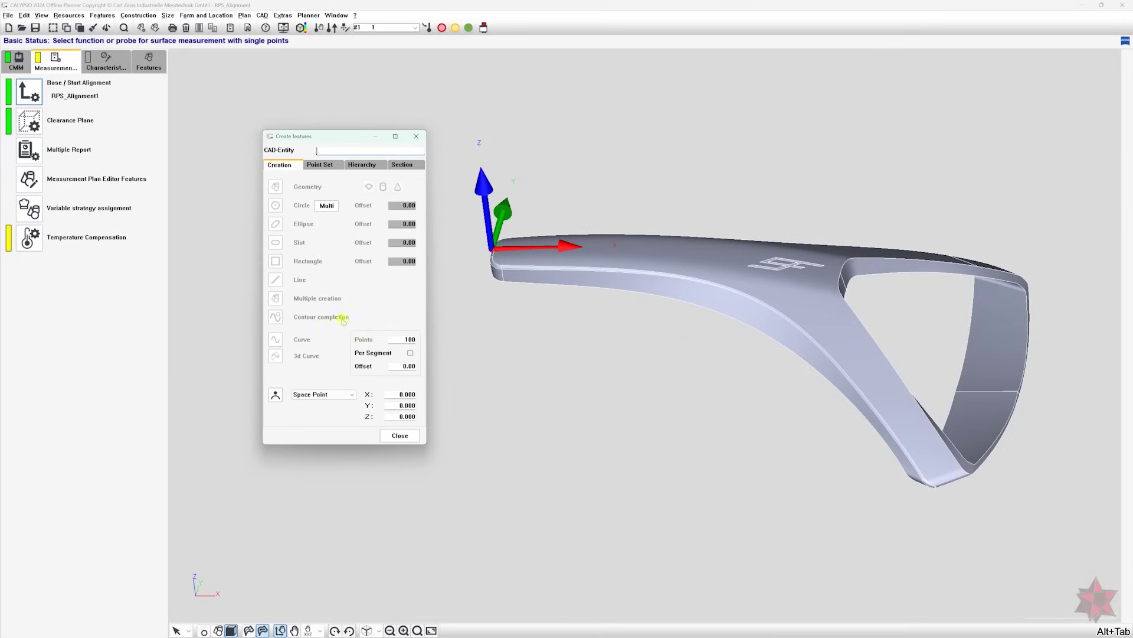
- Create space points for a1 at X 10.21, Y 0, Z 0.48 and a2 at X 63.9, Y 0, Z -1.45
double_click(400, 394)
key("Tab")
key("Tab")
key("alt+Tab")
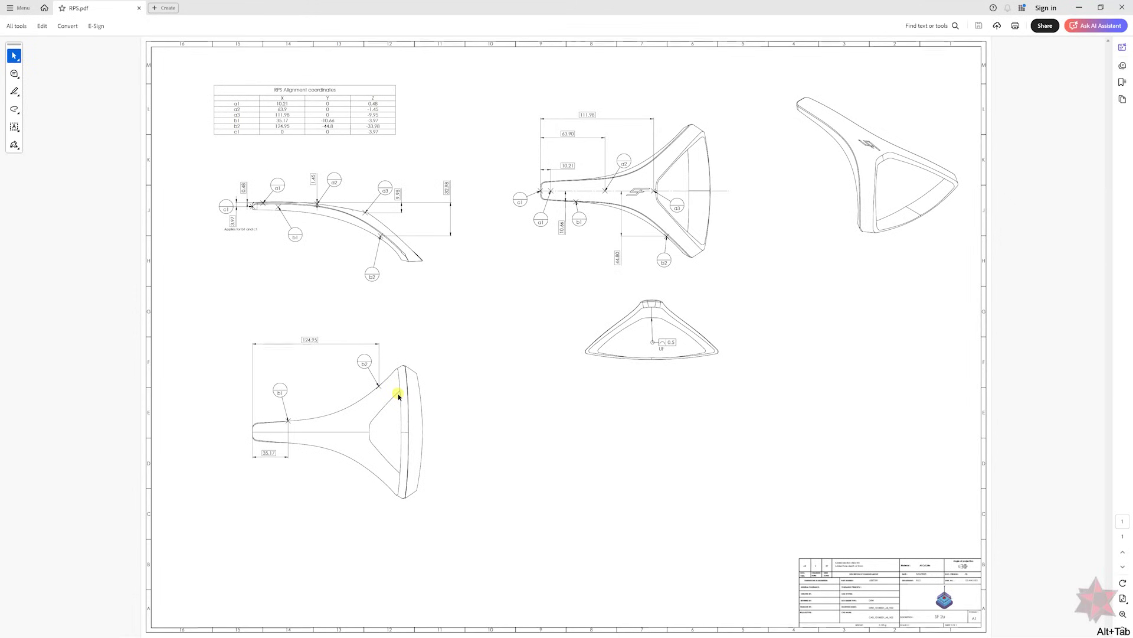
key("alt+Tab")
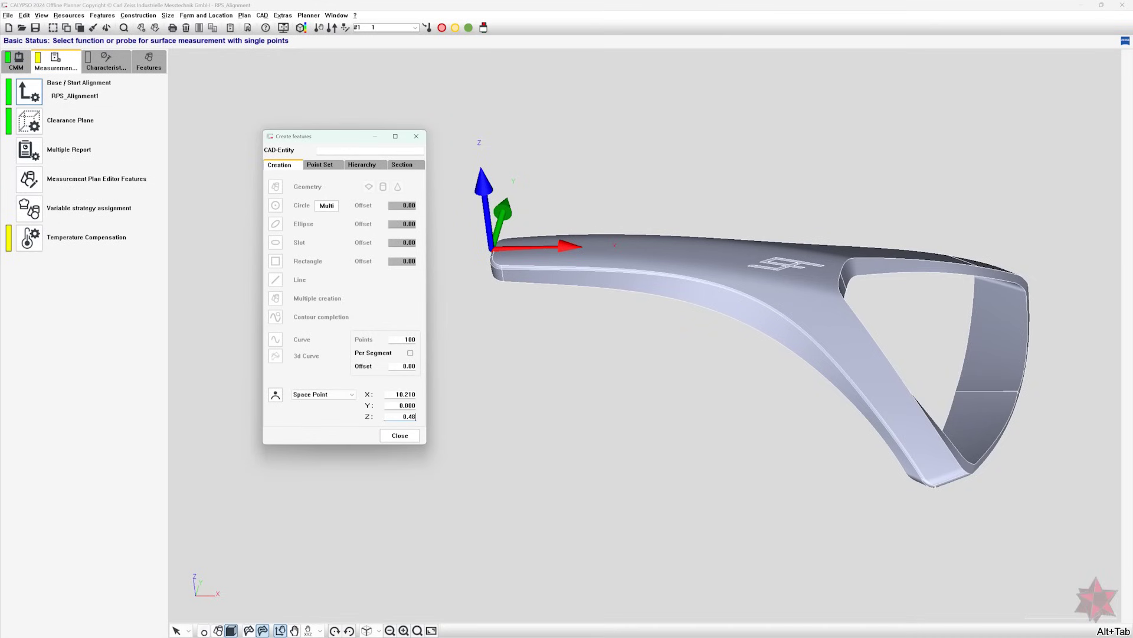
key("alt+Tab")
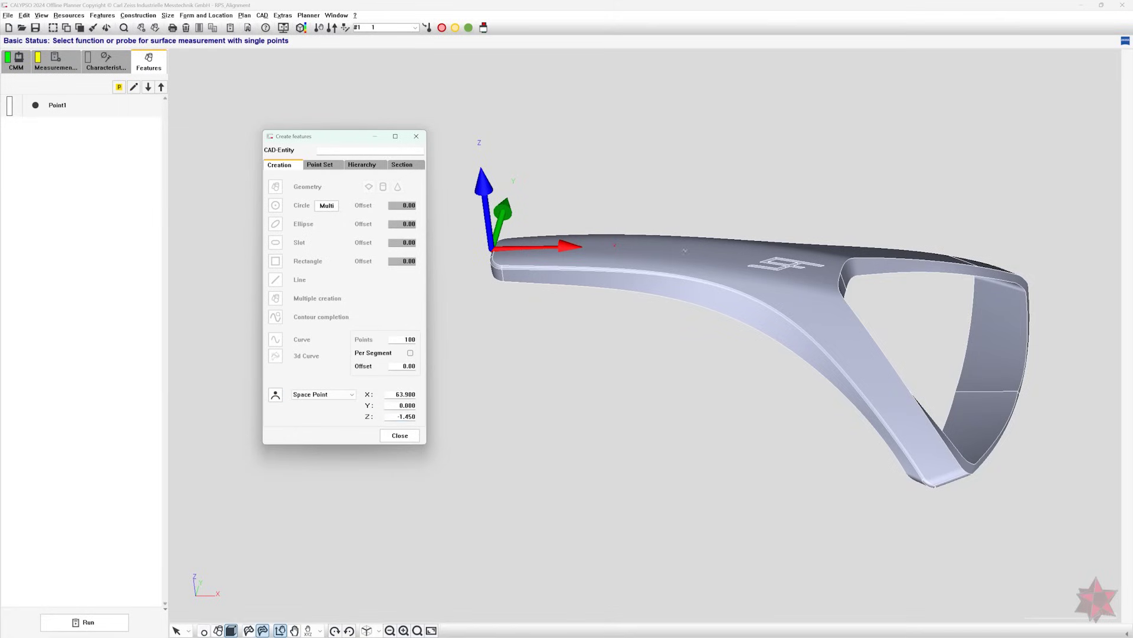
left_click(275, 395)
- Create the space point for a3 at X 111.98, Y 0, Z -9.95, following the drawing table
key("alt+Tab")
key("alt+Tab")
double_click(393, 394)
type("111.98")
key("alt+Tab")
key("alt+Tab")
type("-9.98")
left_click(276, 394)
- Create the space point for b1 at X 35.17, Y -10.66, Z -3.97 from the drawing table
double_click(391, 394)
key("alt+Tab")
key("alt+Tab")
type("35.17")
key("alt+Tab")
key("alt+Tab")
key("Tab")
type("-10.66")
key("alt+Tab")
key("alt+Tab")
key("Tab")
type("-3.97")
left_click(275, 394)
- Create the space point for b2 at X 124.95, Y -44.8, Z -33.98 from the drawing table
double_click(394, 394)
key("alt+Tab")
key("alt+Tab")
type("124.95")
key("alt+Tab")
key("alt+Tab")
key("Tab")
type("-44.8")
key("alt+Tab")
key("alt+Tab")
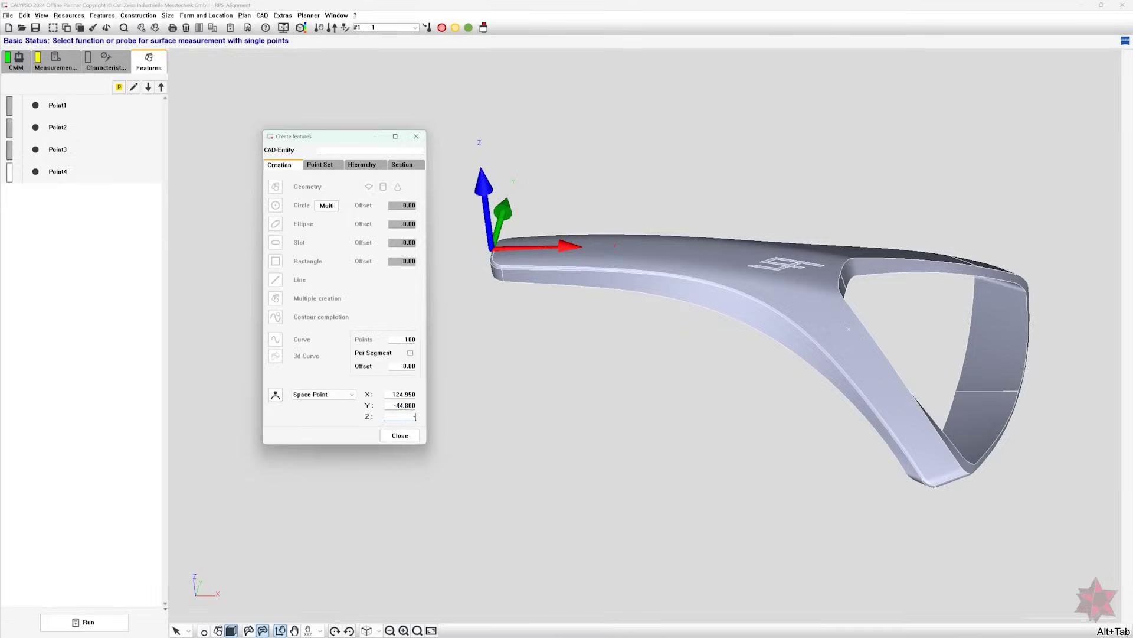
left_click(275, 395)
- Create the space point for c1 at X 0, Y 0, Z -3.97 and close the feature creation dialog
double_click(395, 394)
key("alt+Tab")
key("alt+Tab")
type("0")
key("Tab")
type("0\t0")
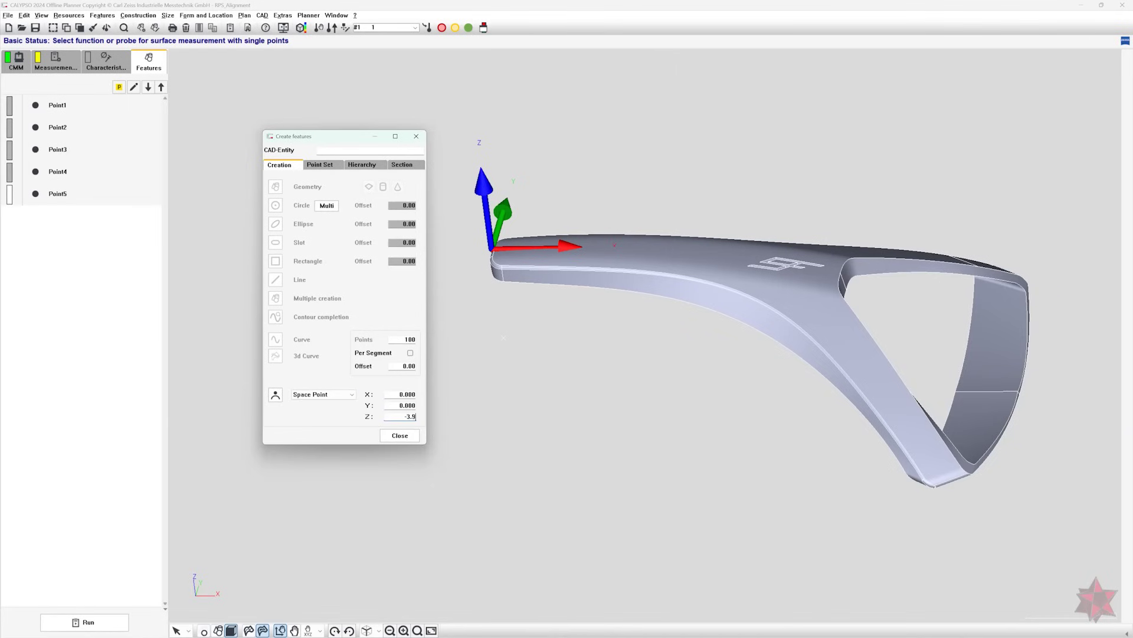
left_click(275, 395)
left_click(400, 435)
- Replace the "Point" prefix in the feature names so the six points are named a1, a2, a3, b1, b2 and c1
key("ctrl+h")
left_click(503, 301)
type("Point")
key("Tab")
type("a")
triple_click(670, 319)
double_click(565, 315)
type("b")
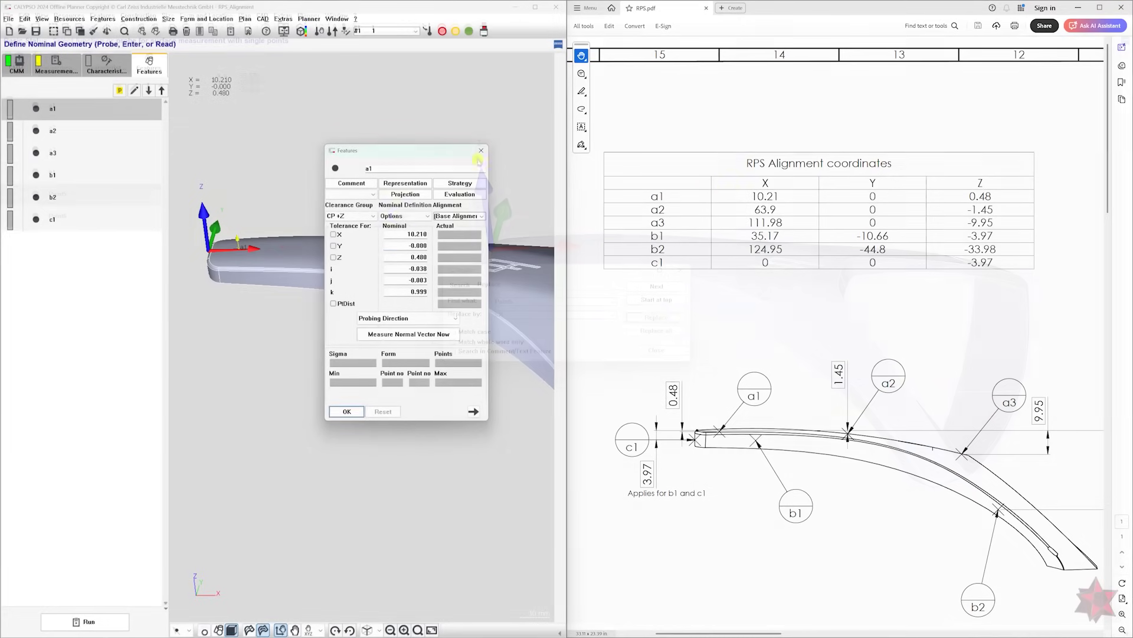
key("Tab")
- Compare the nominal coordinates of points a1, a2, a3 and b1 with the RPS alignment table in the drawing
left_click(744, 198)
left_click(53, 131)
left_click(417, 235)
left_click(53, 154)
left_click(417, 258)
left_click(954, 225)
left_click(53, 175)
left_click(417, 234)
left_click(749, 239)
left_click(416, 246)
left_click(827, 246)
left_click(417, 257)
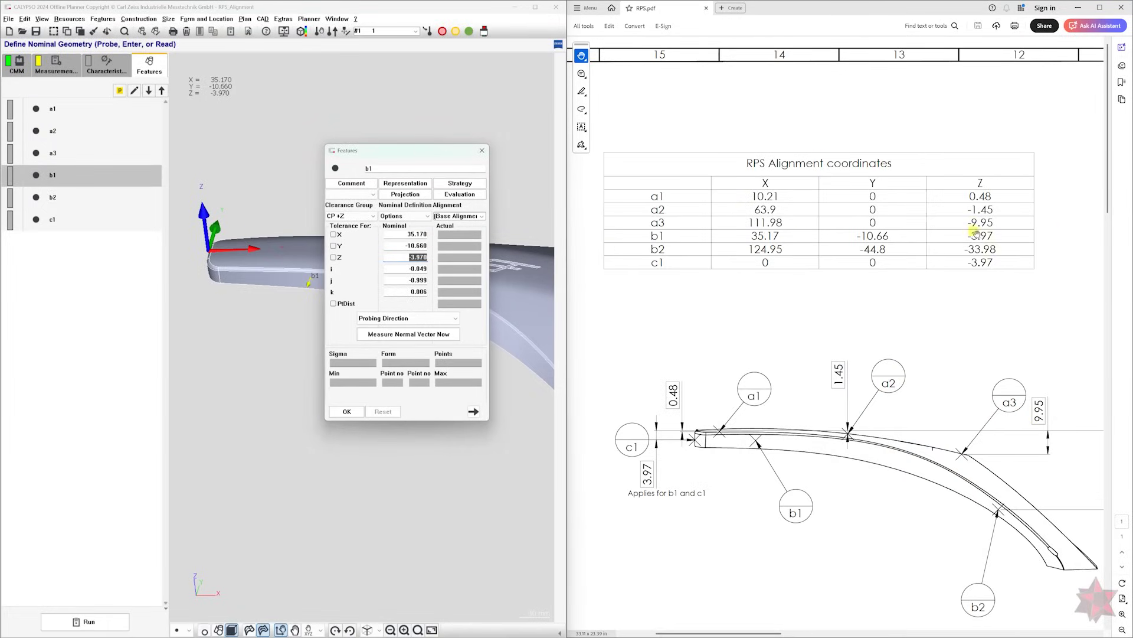
- Set the nominal X coordinate of point b2 to 124.95 to match the drawing
left_click(54, 198)
left_click(416, 234)
left_click(759, 241)
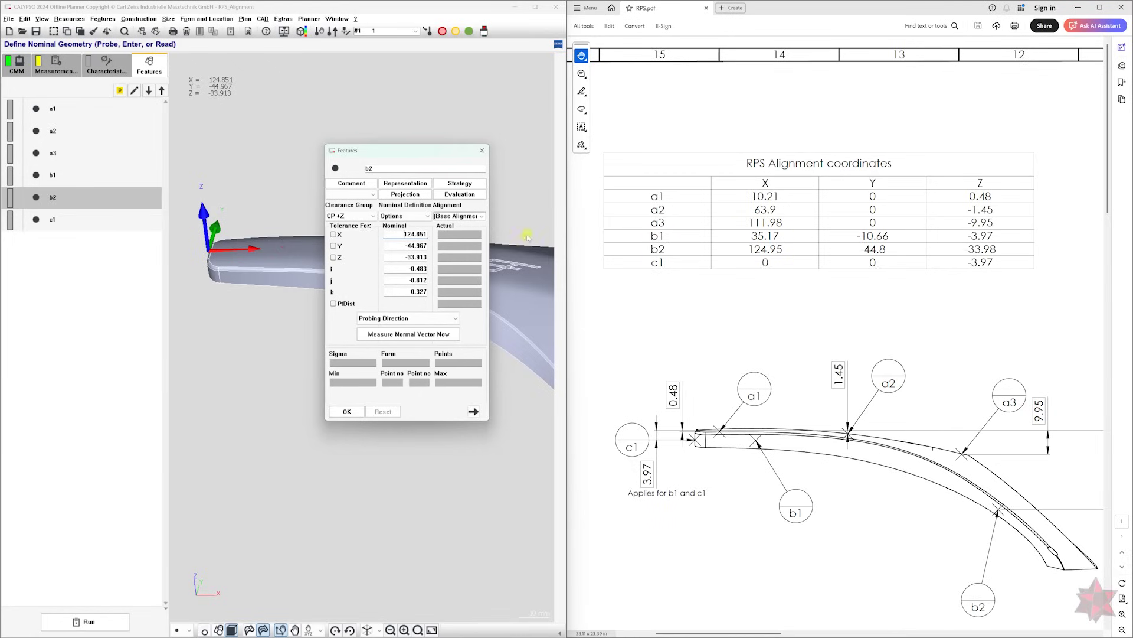
left_click_drag(414, 234, 459, 237)
type("95")
left_click(416, 245)
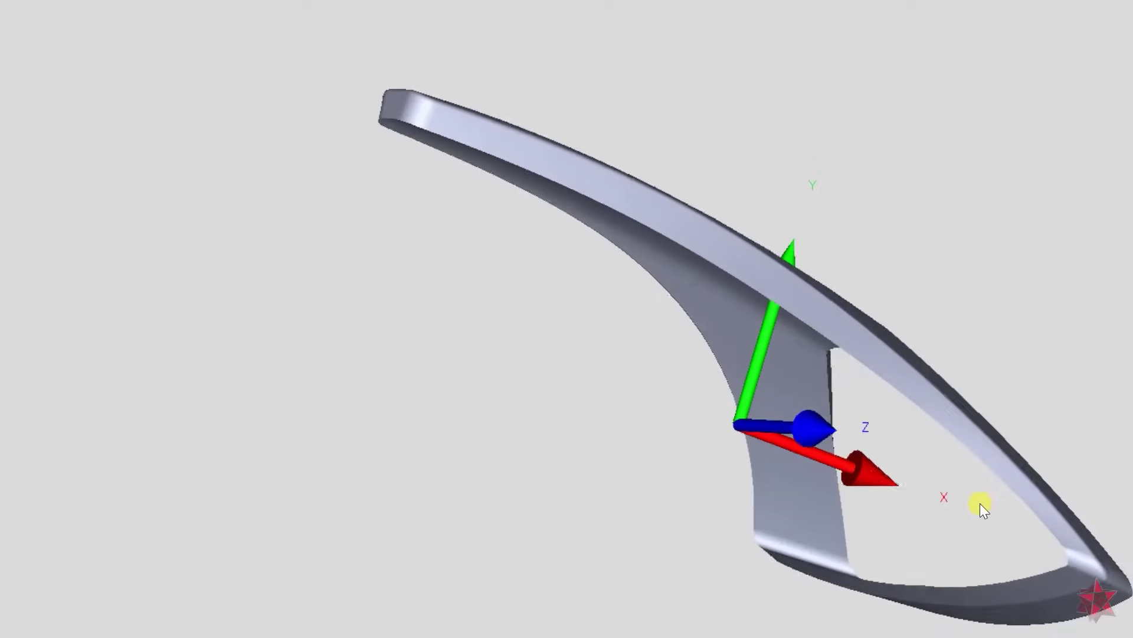
- Start a new base alignment using the RPS Method
middle_click_drag(979, 503, 177, 521)
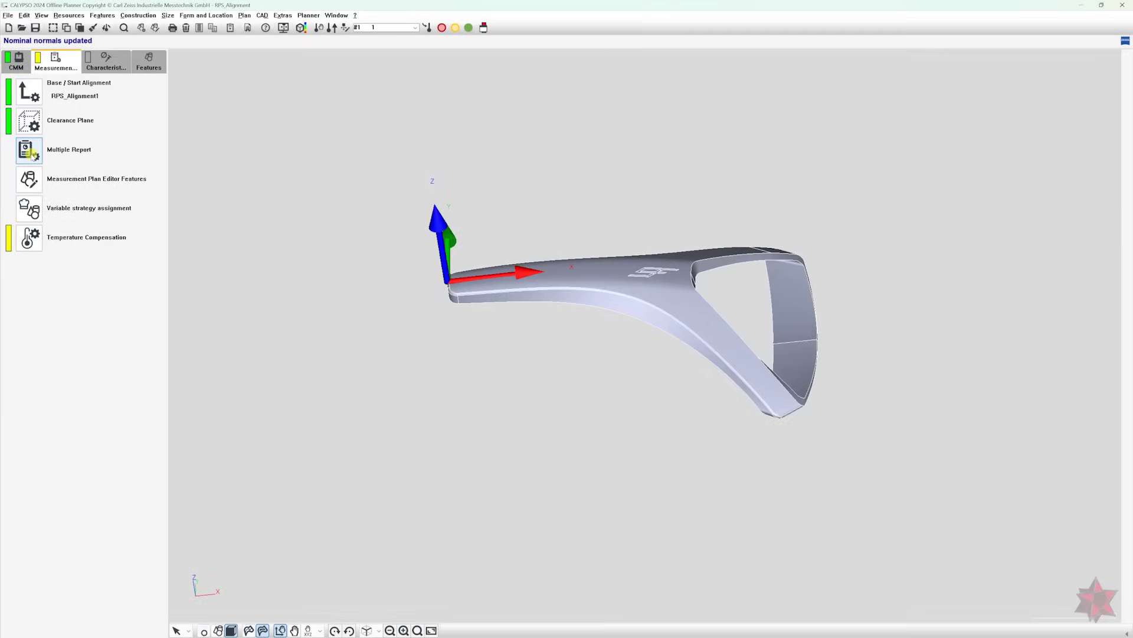
left_click(28, 95)
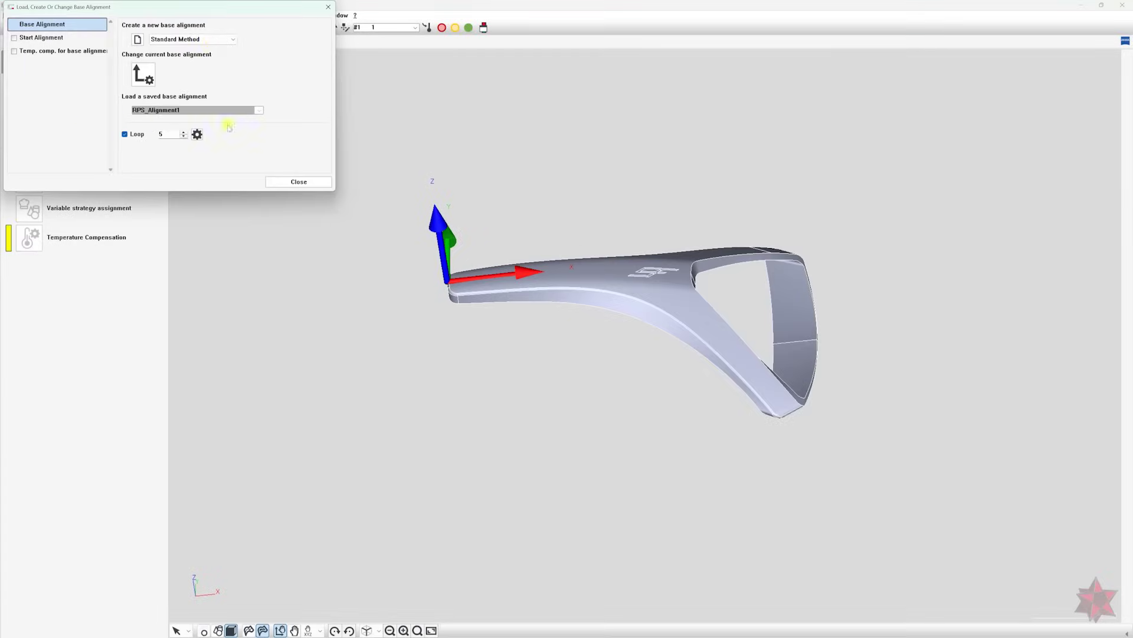
left_click(200, 40)
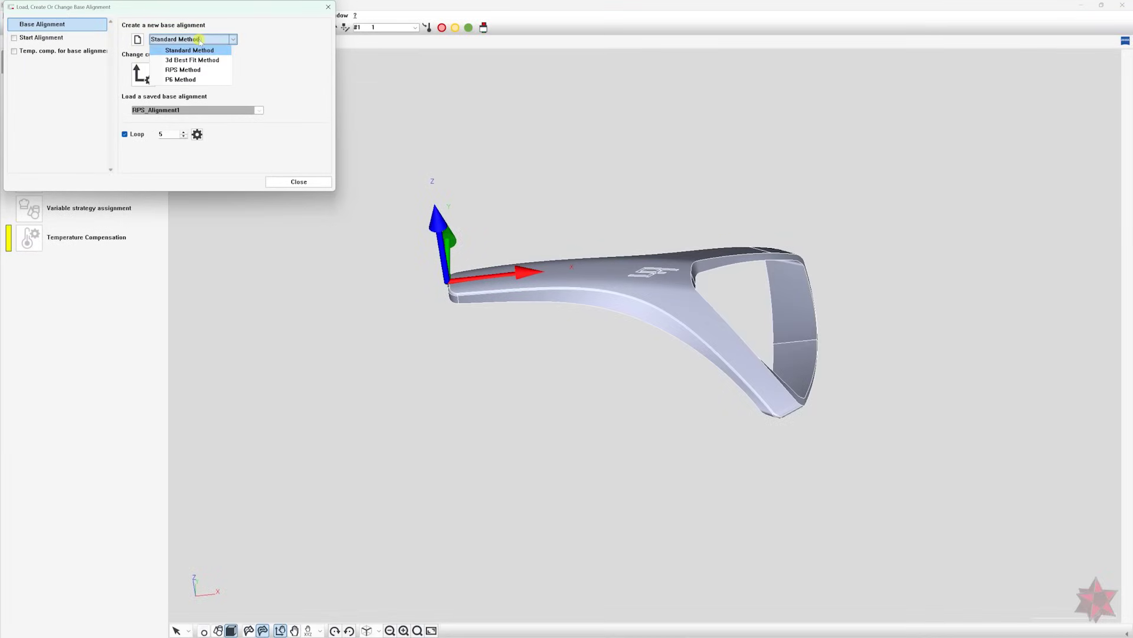
left_click(194, 70)
left_click(138, 39)
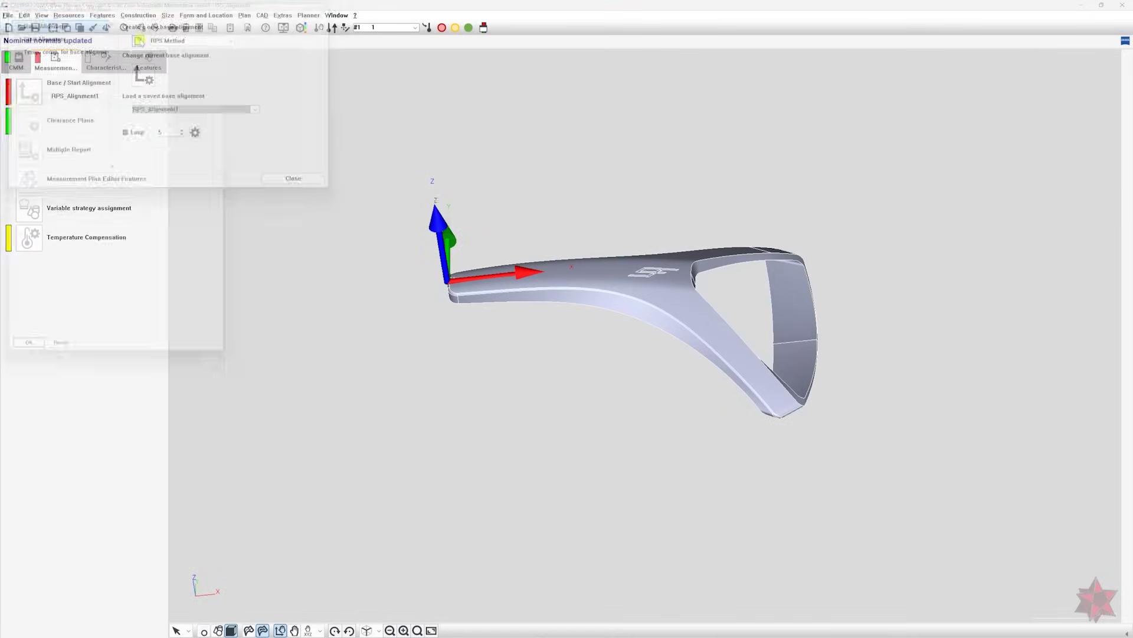
left_click_drag(137, 102, 321, 90)
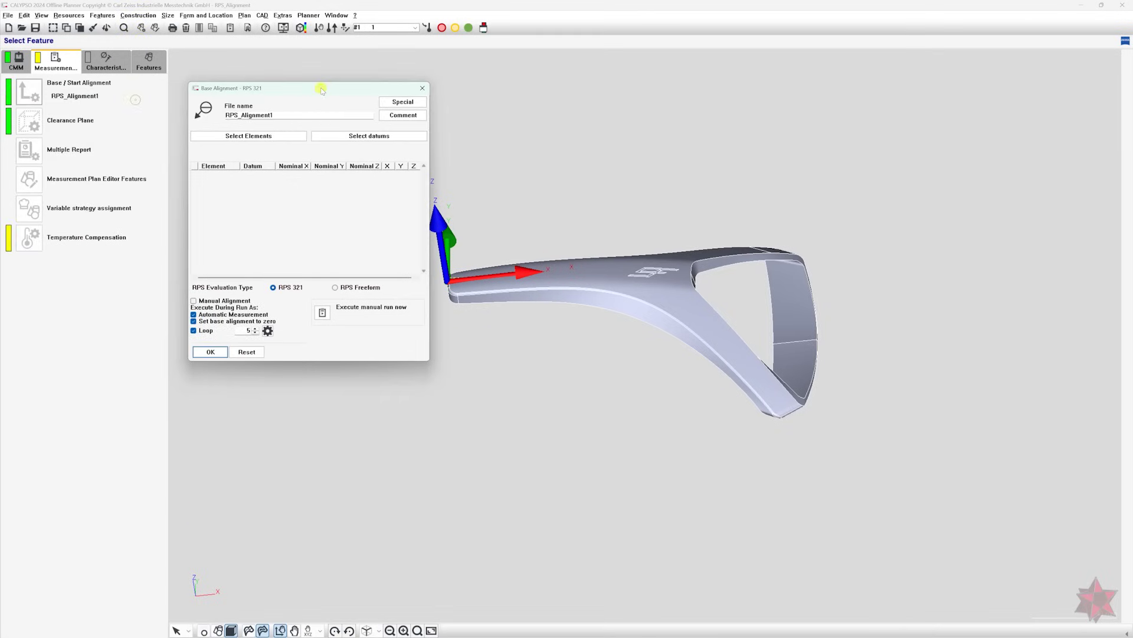
- Add points a1, a2, a3, b1, b2 and c1 as elements of the RPS base alignment
left_click(268, 137)
left_click(242, 178)
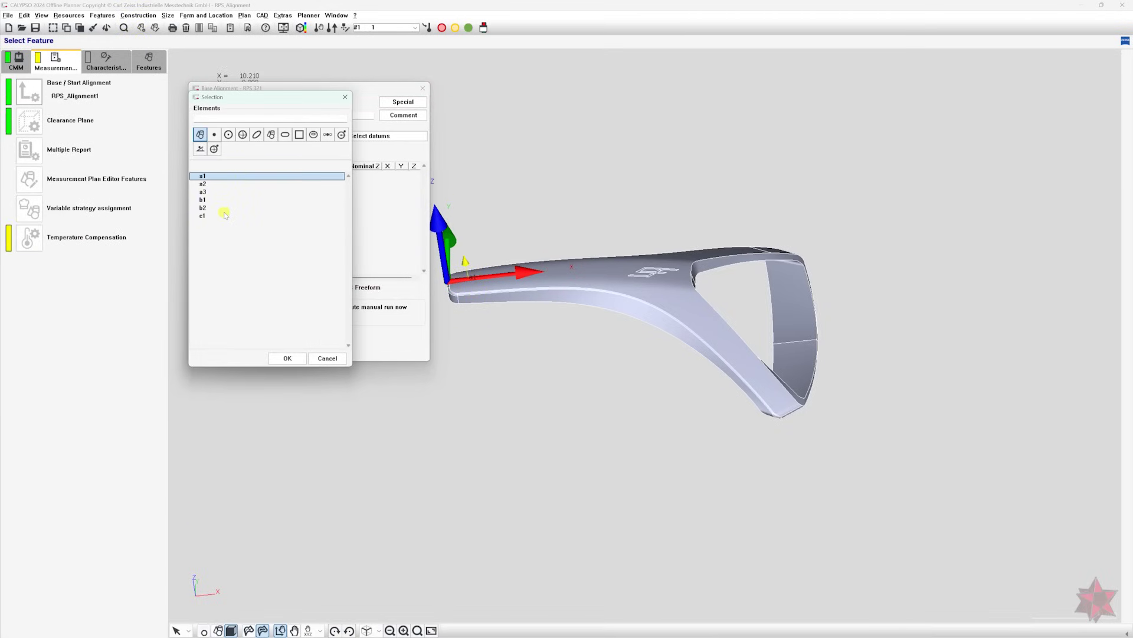
left_click(224, 215, "shift")
left_click(289, 359)
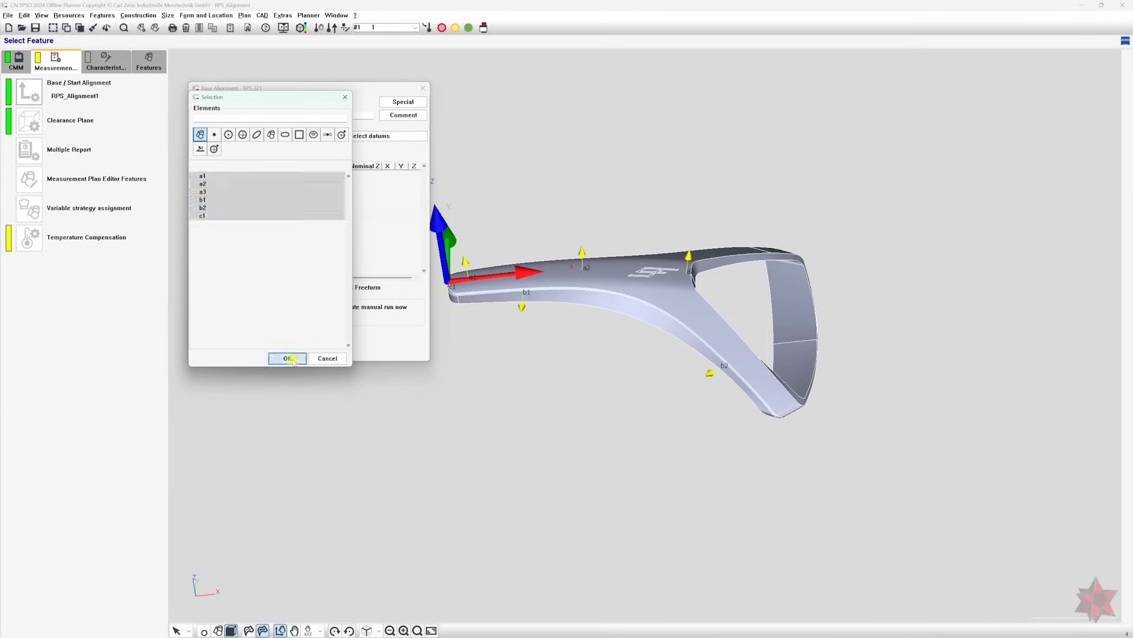
left_click_drag(330, 90, 263, 178)
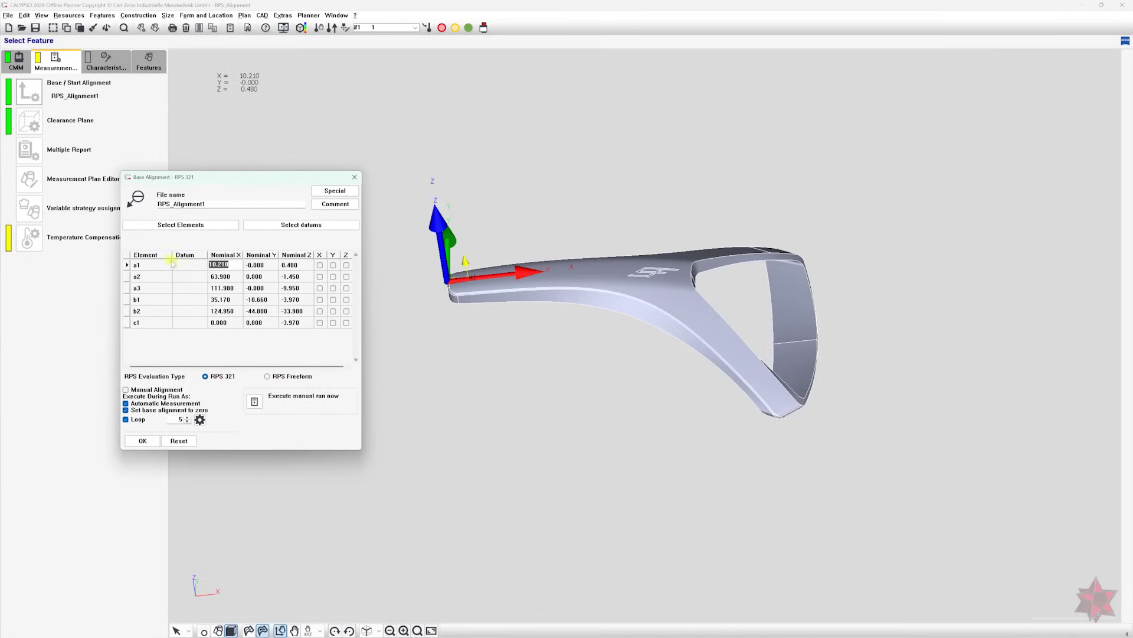
- Assign datums a1, a2 and a3 to their matching elements in the RPS alignment
left_click(322, 225)
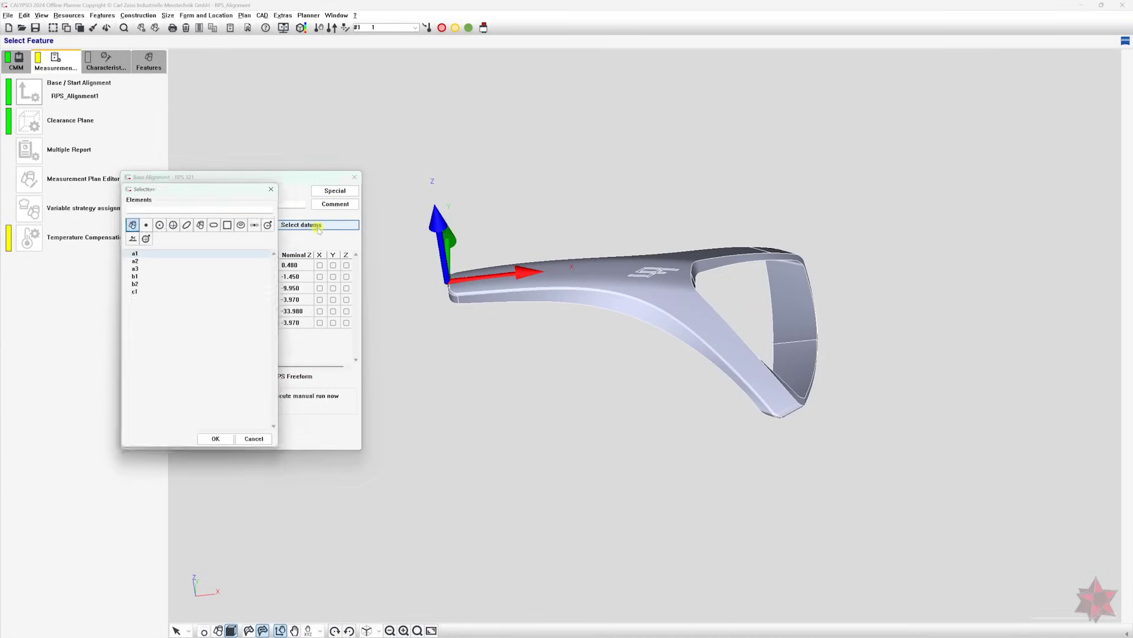
double_click(161, 257)
left_click(327, 226)
double_click(134, 261)
left_click(307, 231)
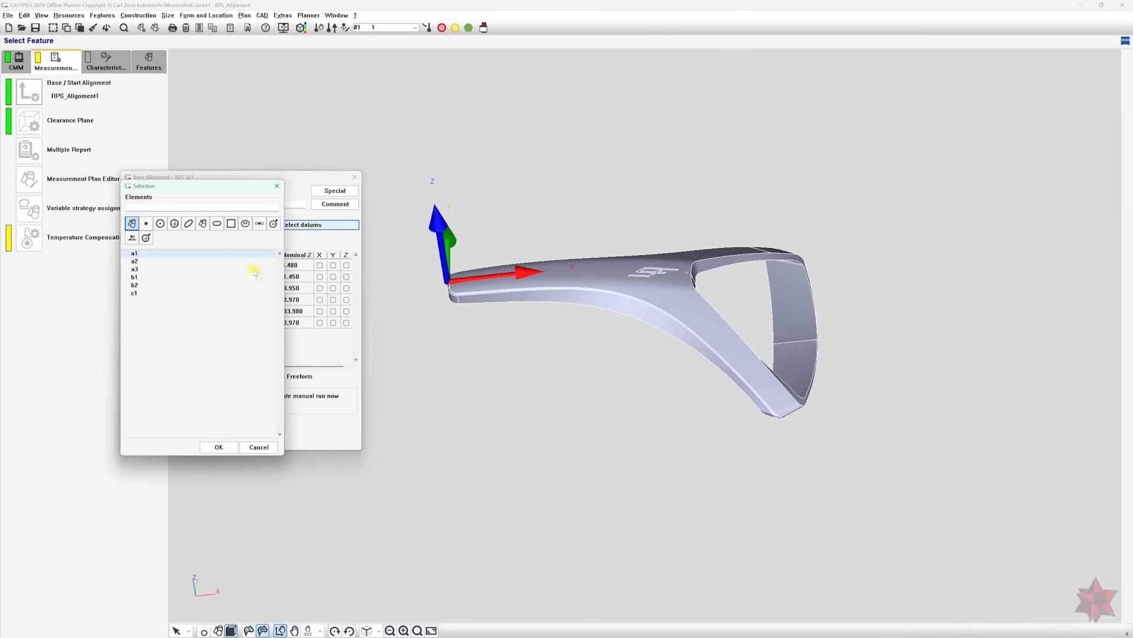
double_click(136, 270)
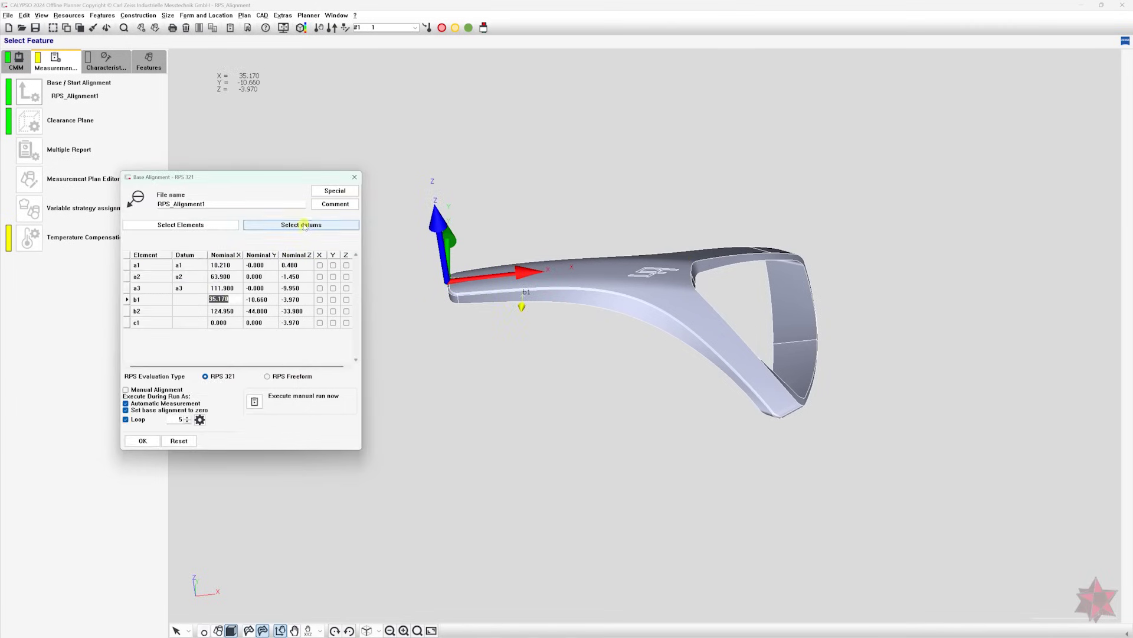
- Assign datums b1, b2 and c1 to their matching elements in the RPS alignment
left_click(304, 225)
double_click(135, 278)
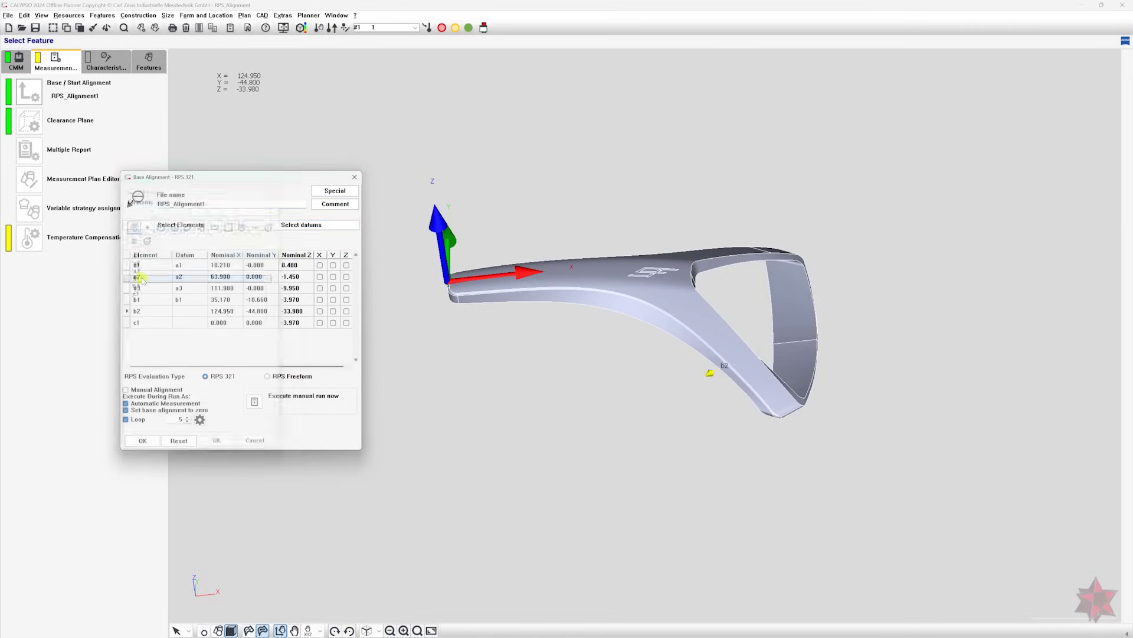
left_click(304, 226)
double_click(148, 286)
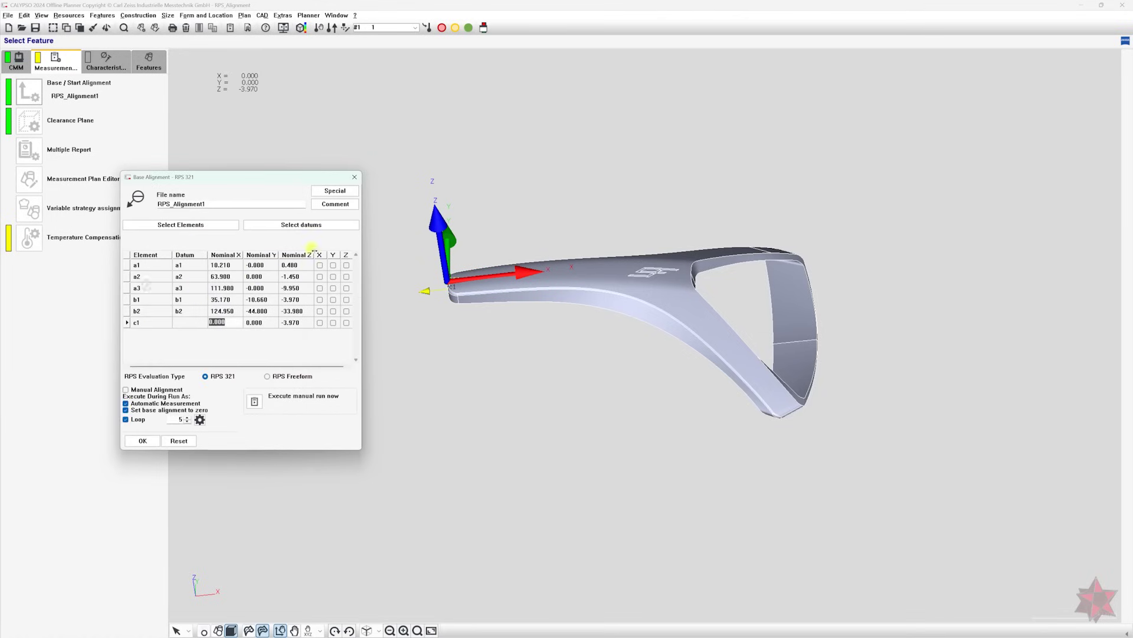
left_click(312, 226)
double_click(148, 294)
- Constrain a1, a2 and a3 in Z, b1 and b2 in Y, and c1 in X for the RPS alignment
left_click(345, 266)
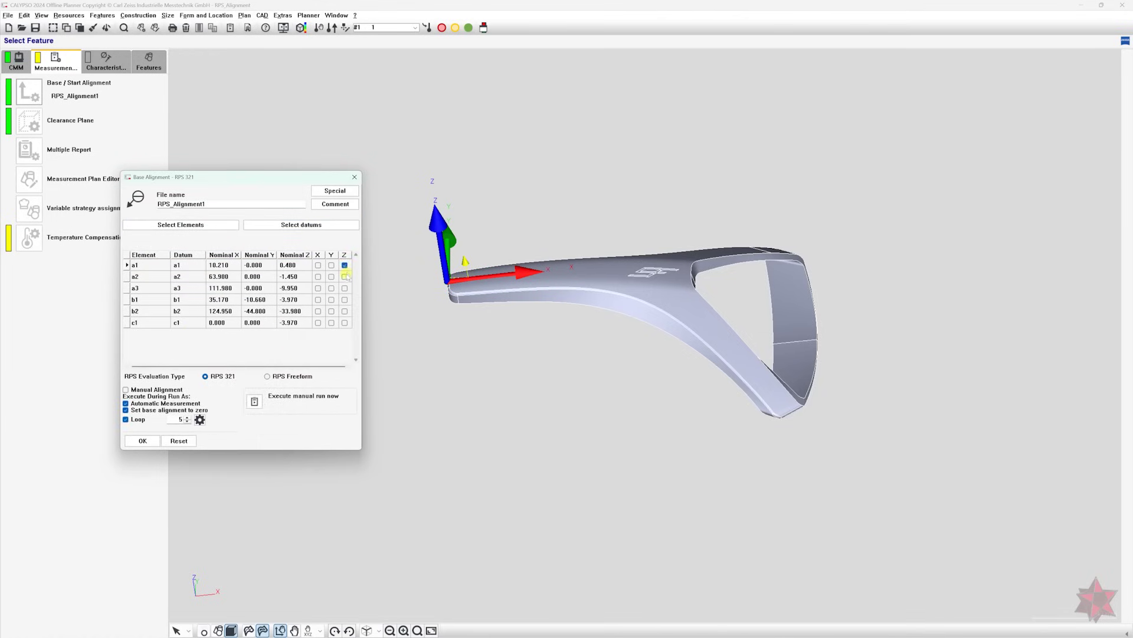
left_click(345, 277)
left_click(344, 288)
left_click(331, 300)
left_click(331, 312)
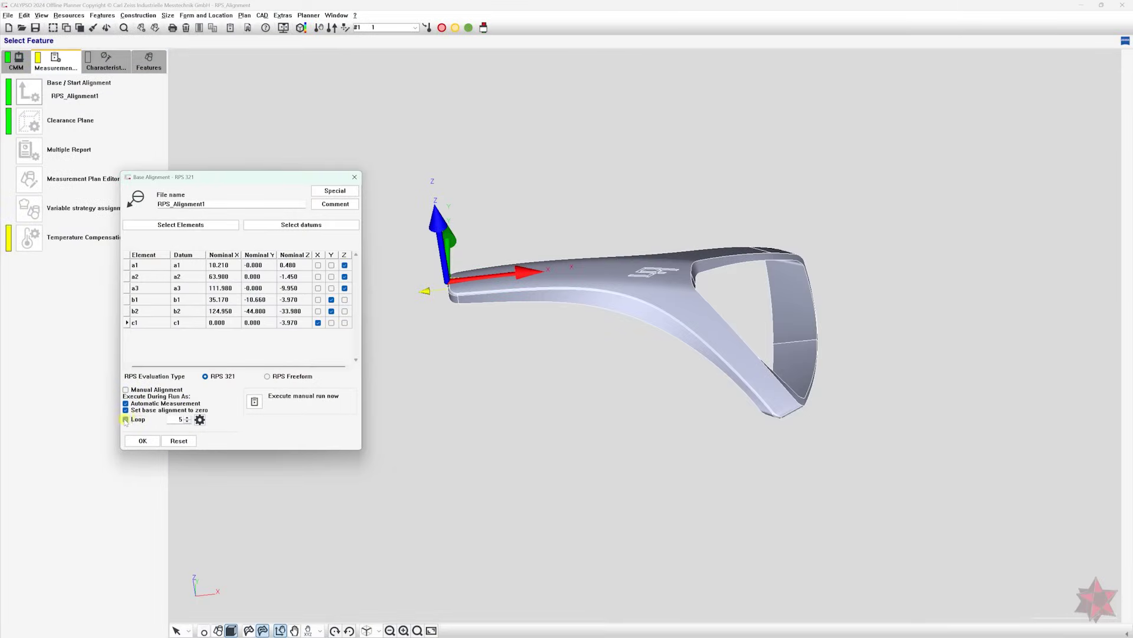
- Check the alignment loop's range and break condition, and accept the RPS base alignment without updating the clearance plane settings
left_click(126, 419)
left_click(125, 419)
left_click(200, 419)
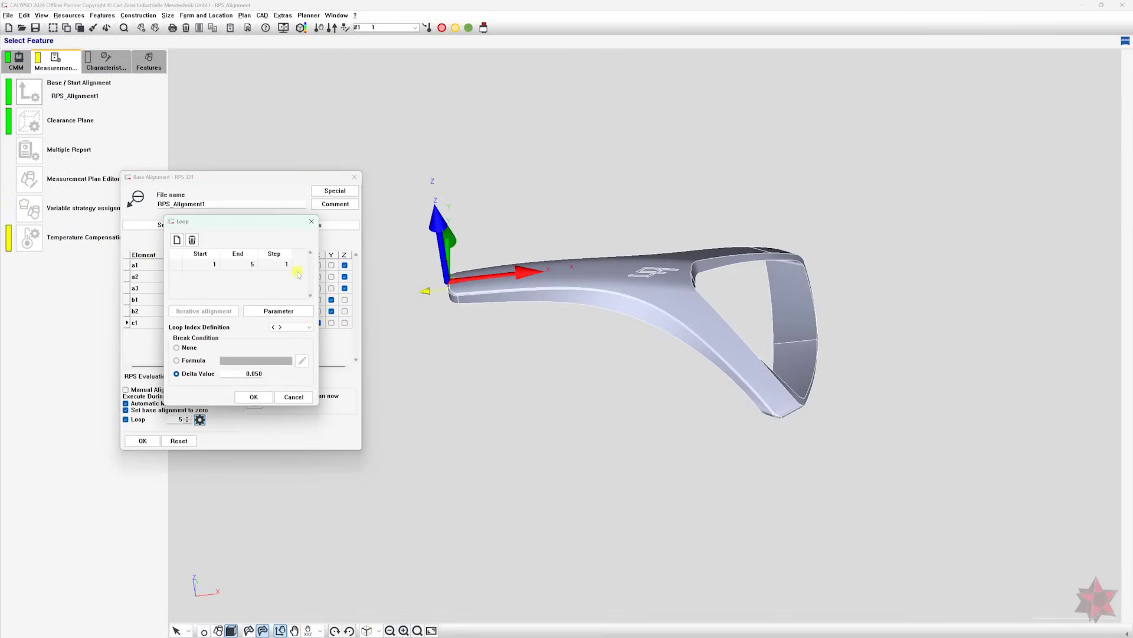
left_click(248, 264)
left_click(194, 373)
left_click_drag(244, 373, 276, 375)
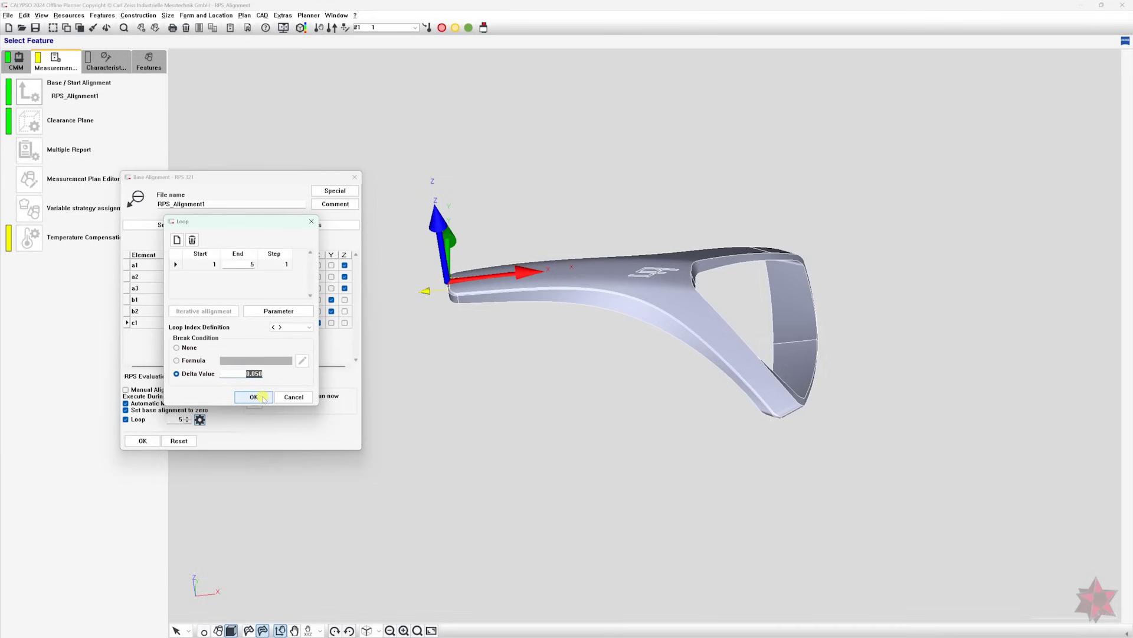
left_click(254, 397)
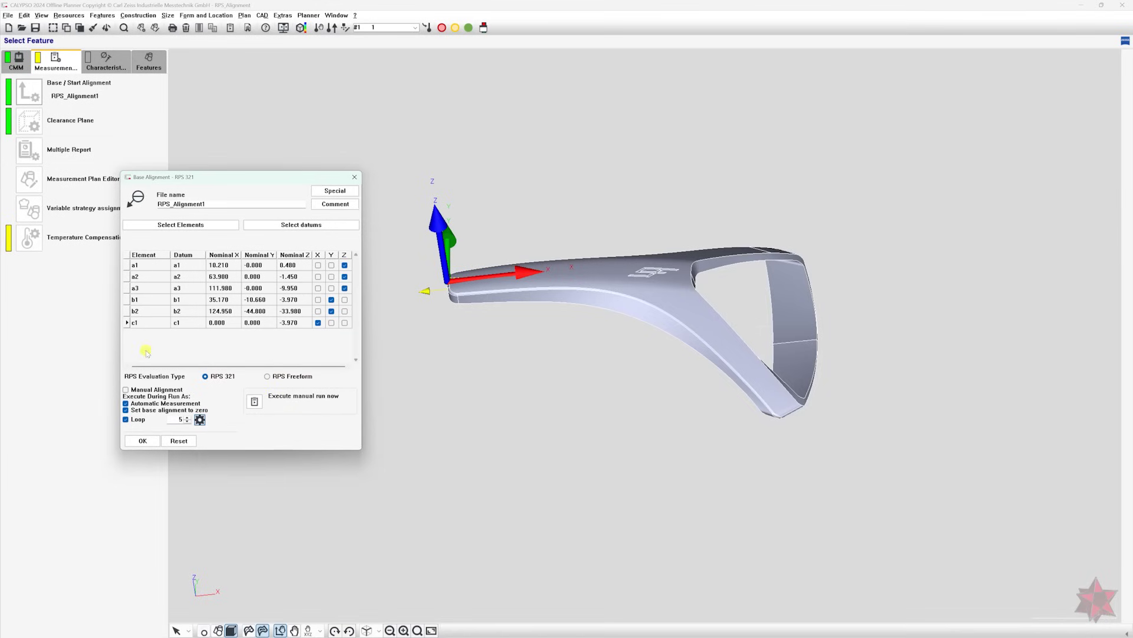
left_click(158, 441)
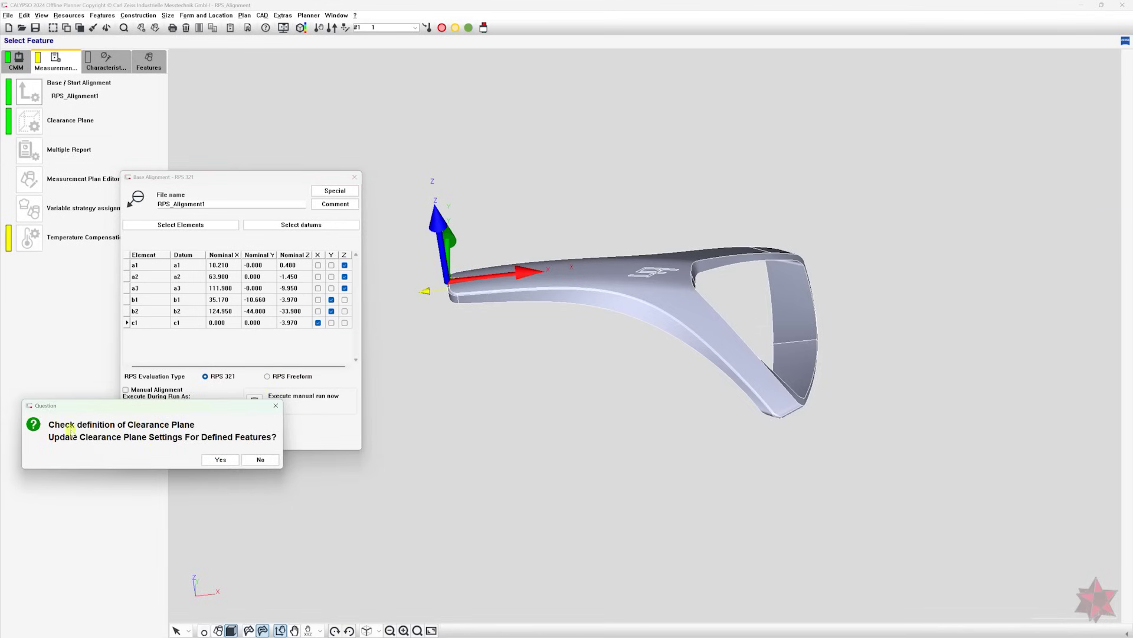
left_click(252, 458)
- Select the inner opening's spline edges with surfaces hidden for feature creation, and set the curve's point count to 2000
left_click(262, 15)
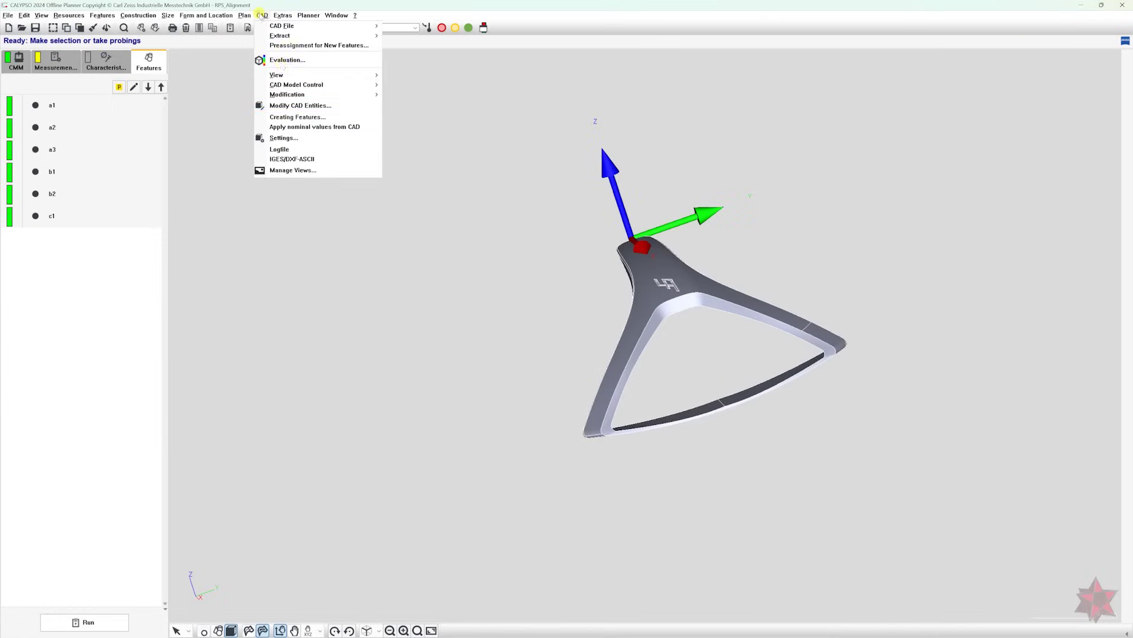
left_click(298, 117)
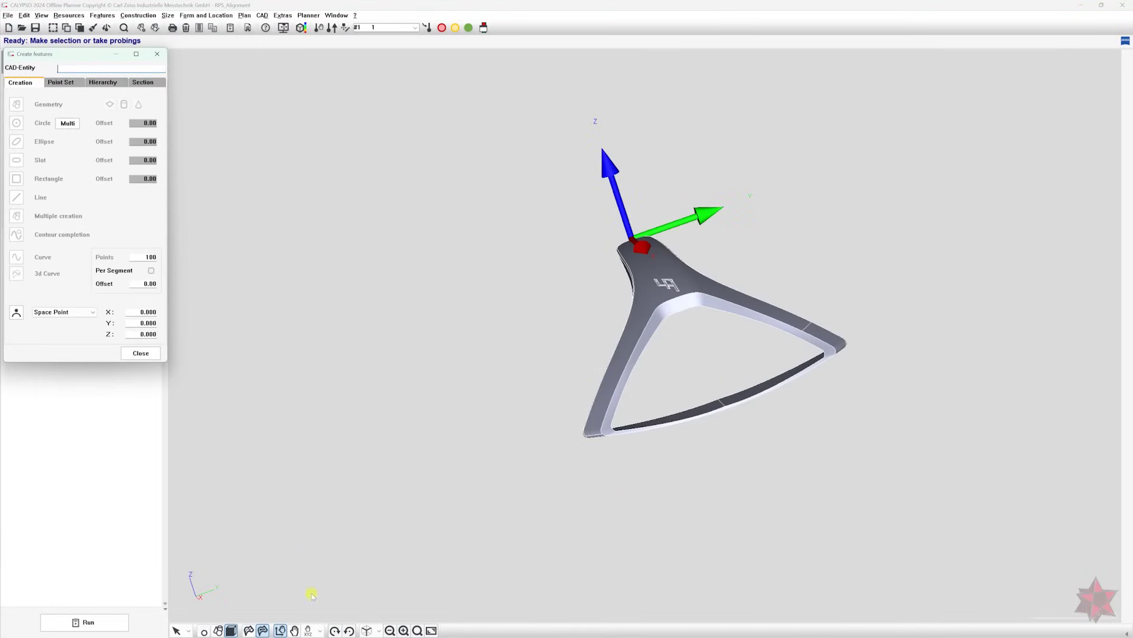
left_click(263, 631)
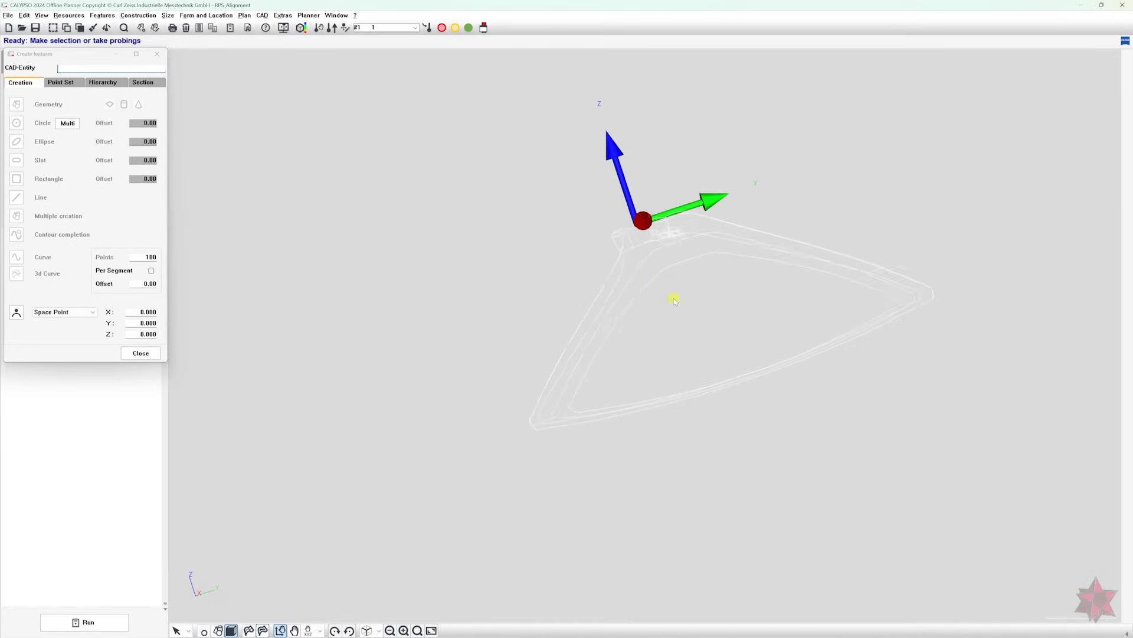
scroll(674, 299, "up", 2)
left_click(626, 302)
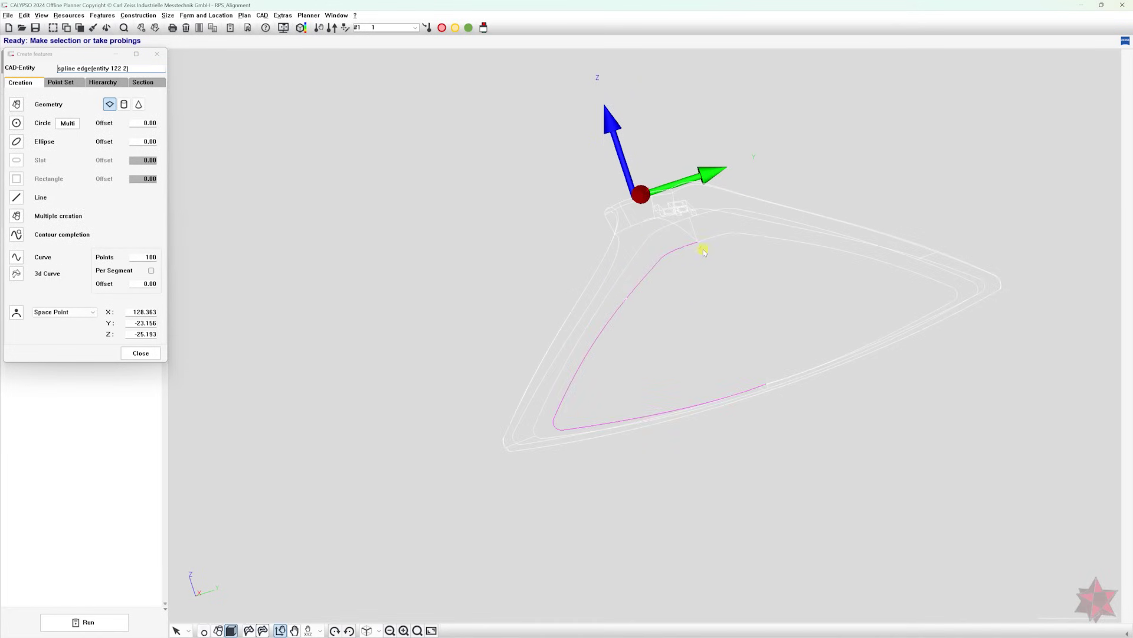
left_click(710, 239)
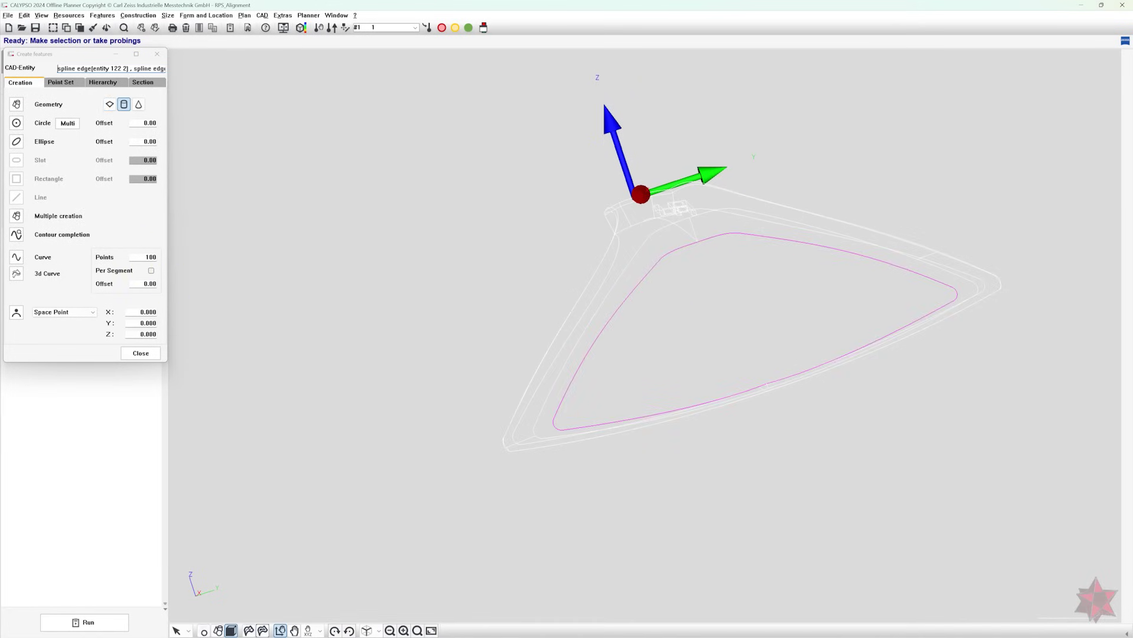
double_click(147, 256)
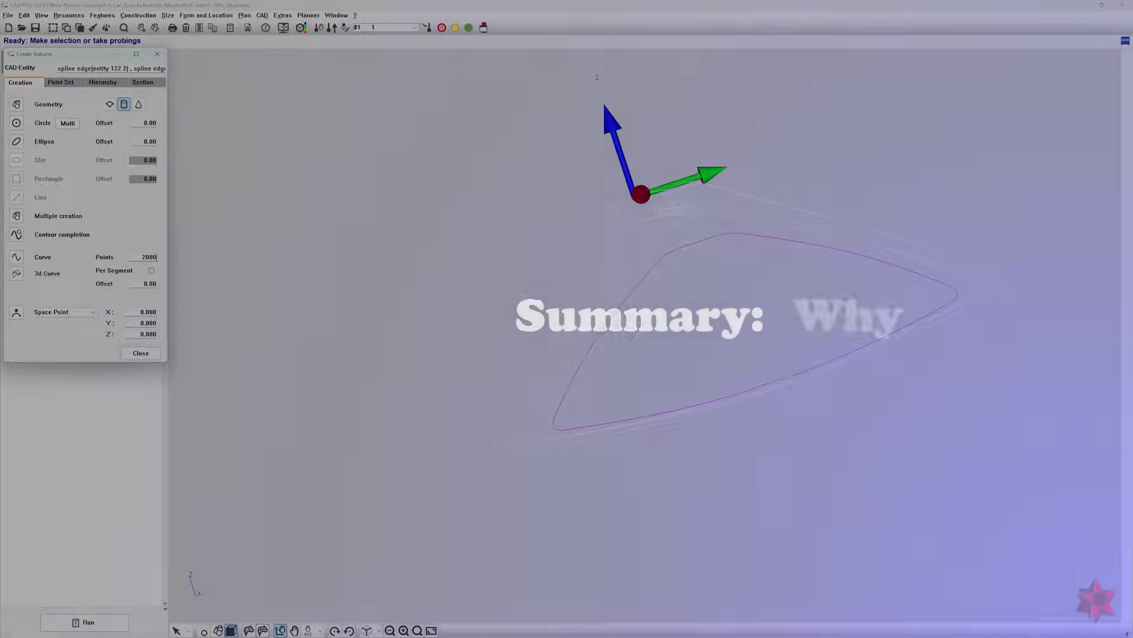